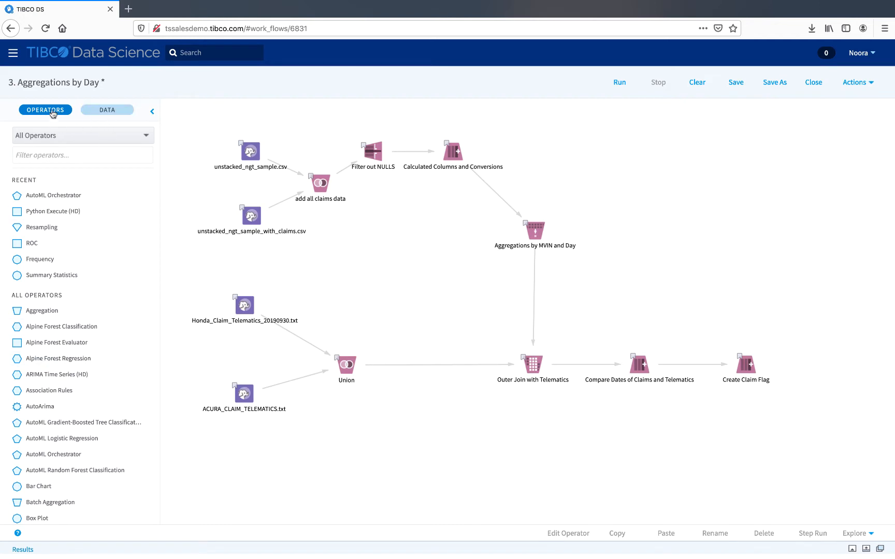
Browse the files in the Cloudera CDH5 with Spark data source, then return to the operator list.
click(124, 110)
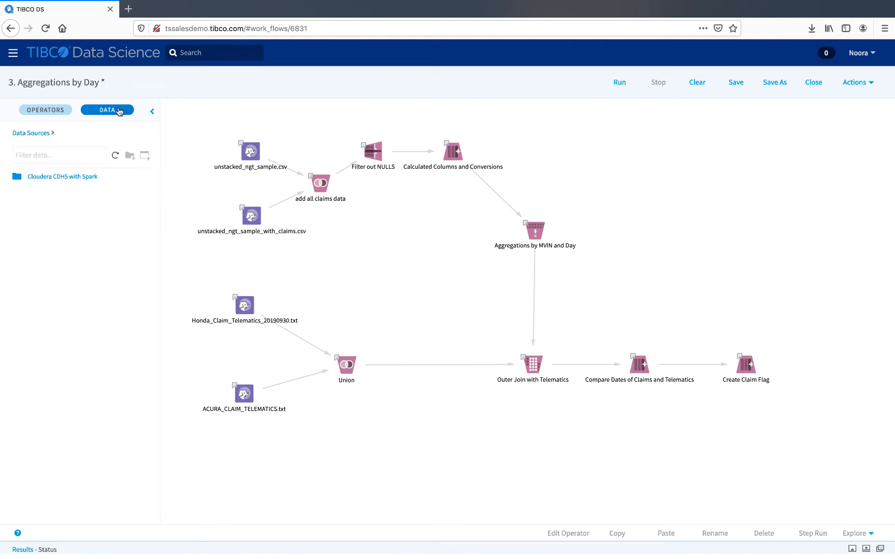
click(76, 178)
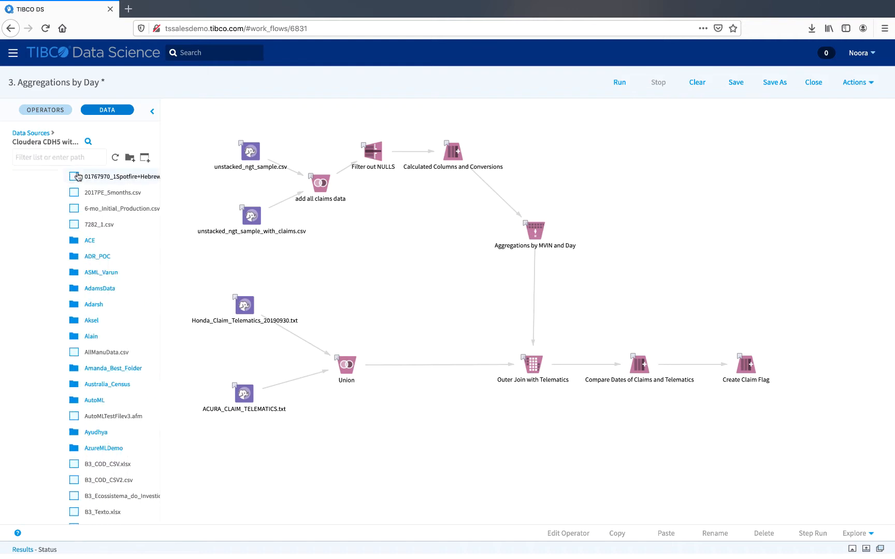
click(54, 110)
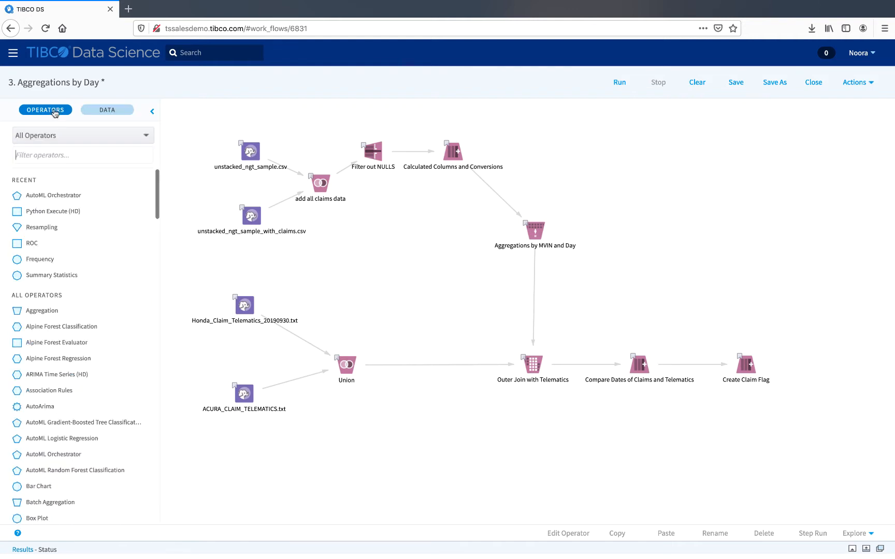
Filter the operator list to the NLP category, then collapse and re-expand the side panel.
click(125, 139)
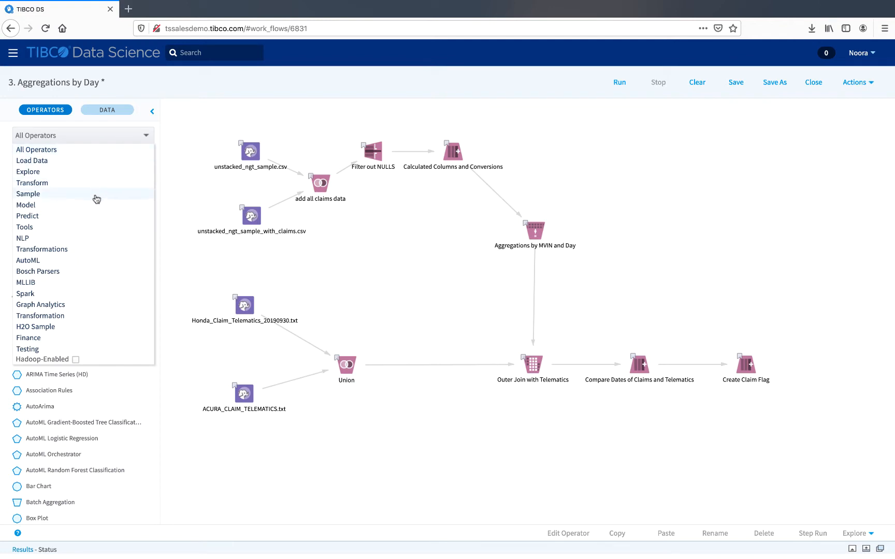
click(94, 237)
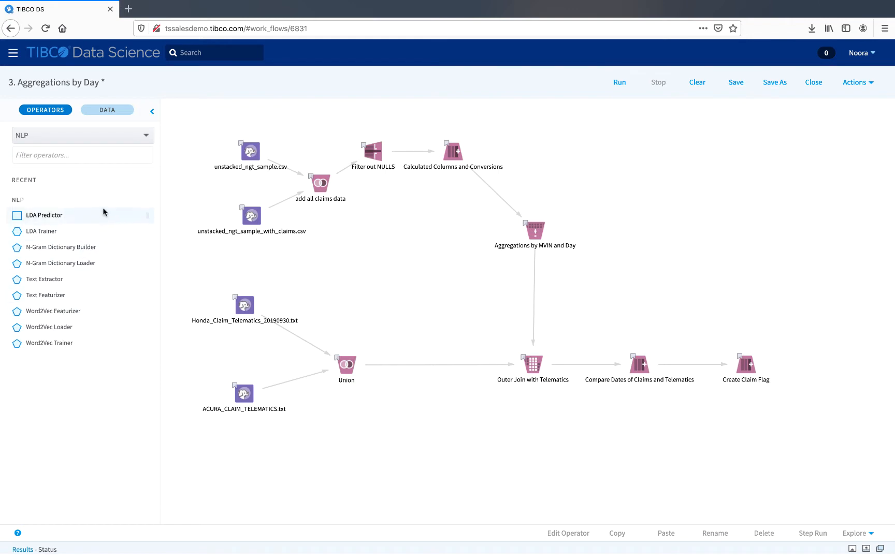
click(151, 114)
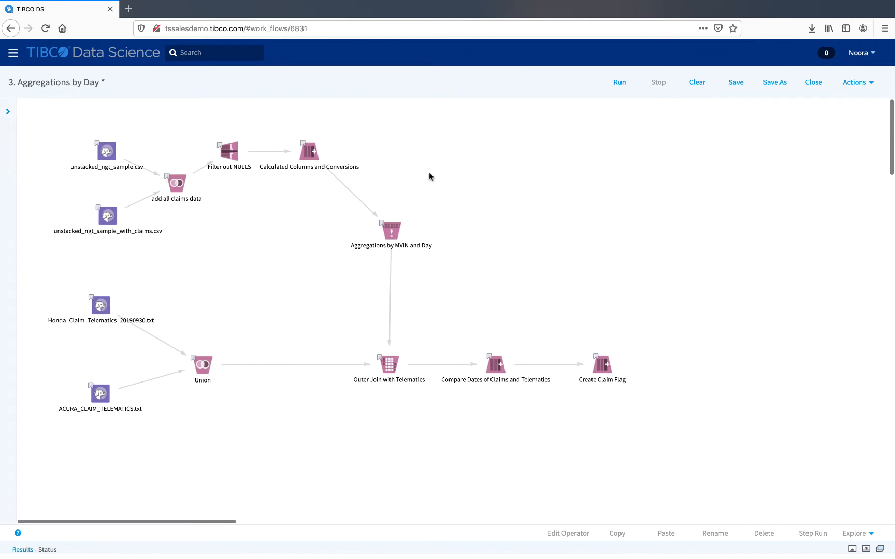
click(7, 112)
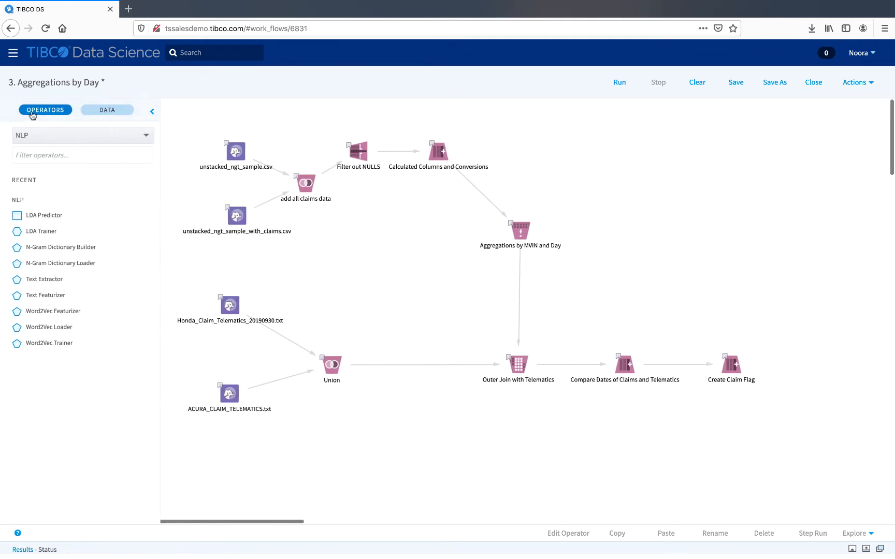
Add an LDA Predictor operator to the middle of the canvas and open its context menu.
drag(72, 214, 399, 237)
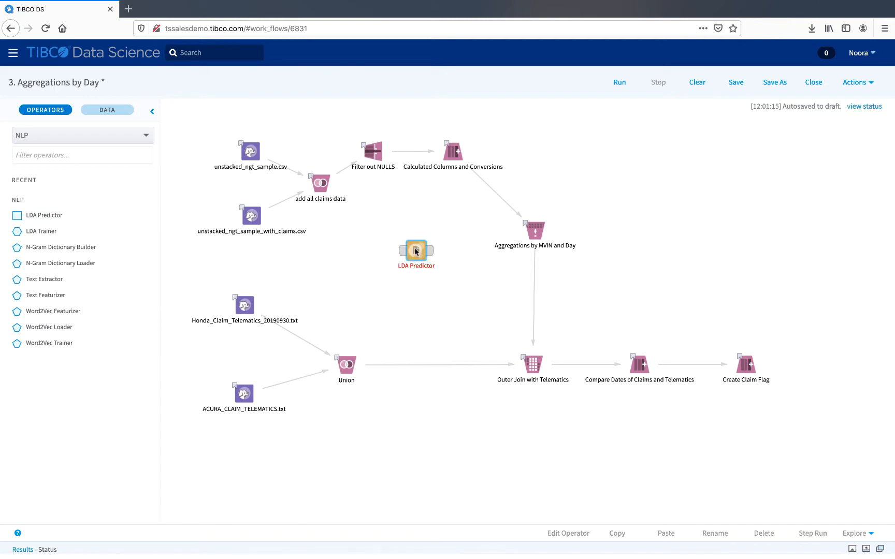
click(416, 251)
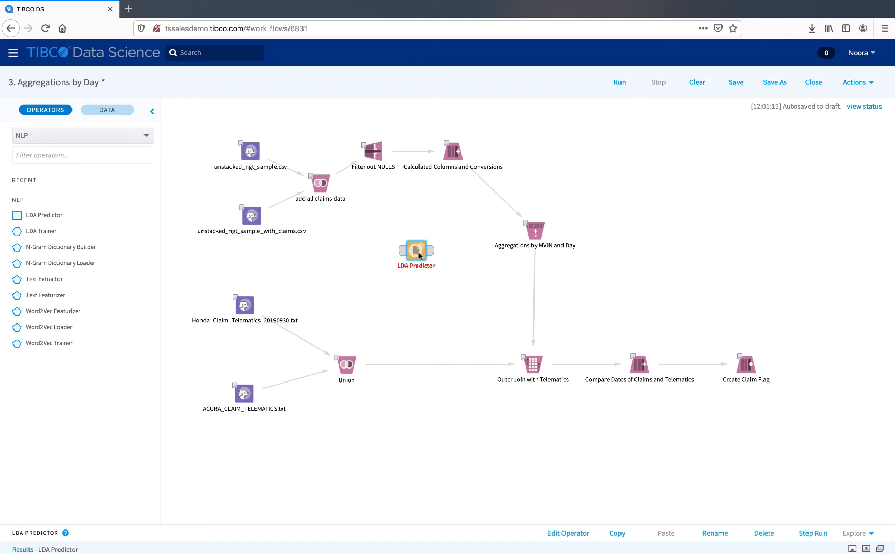
right_click(419, 255)
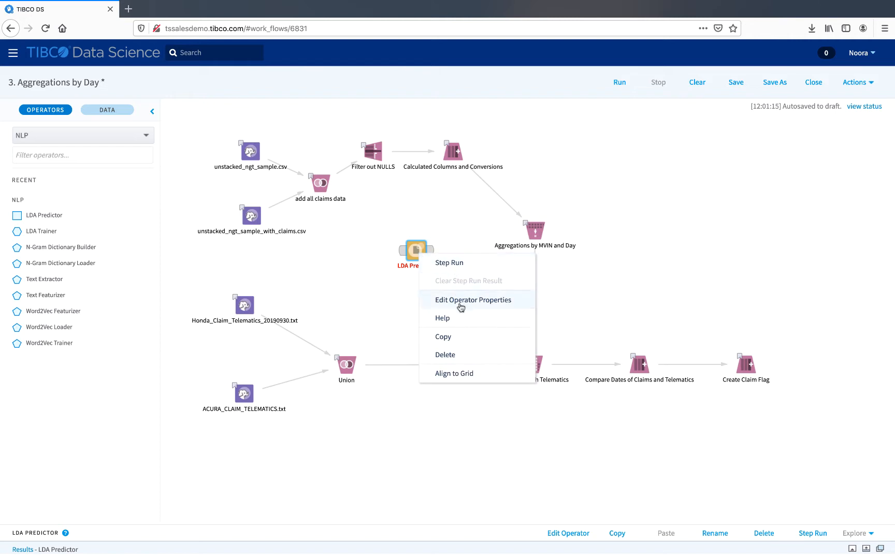
click(404, 303)
Open the LDA Predictor's operator properties panel and close it again.
click(417, 251)
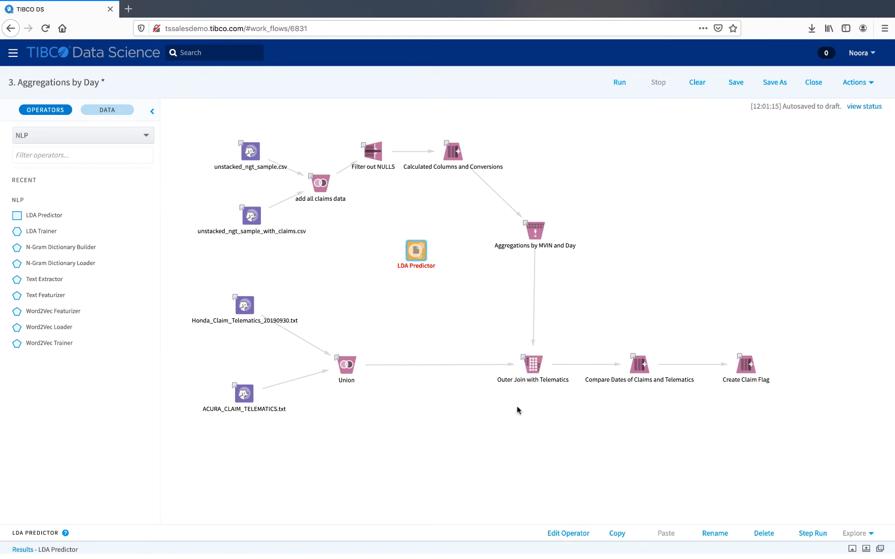
click(562, 538)
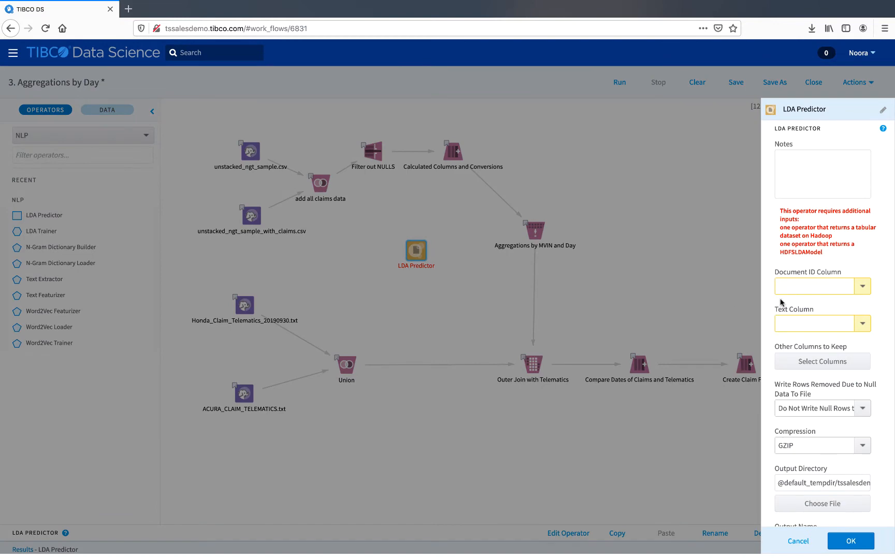
click(652, 208)
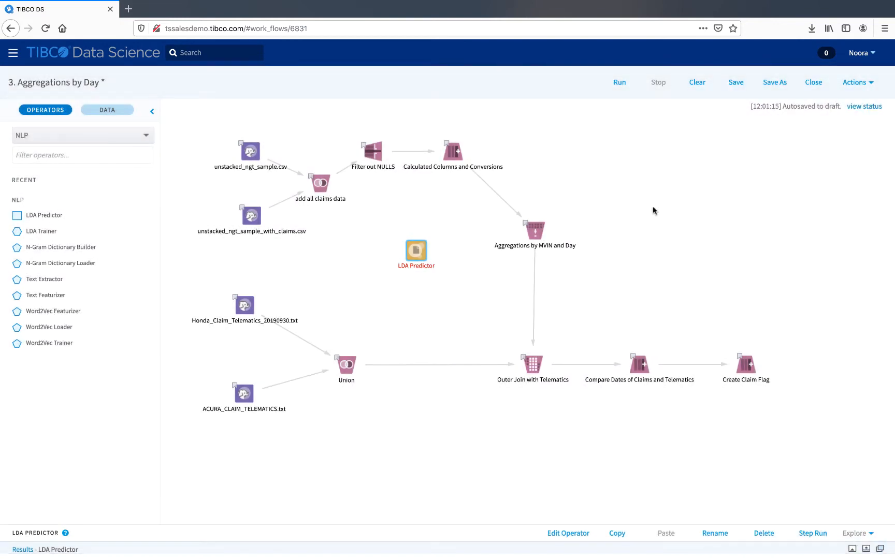
Try to rename the LDA Predictor to LDA Predictor - renamed in its properties panel, then cancel the panel.
double_click(414, 251)
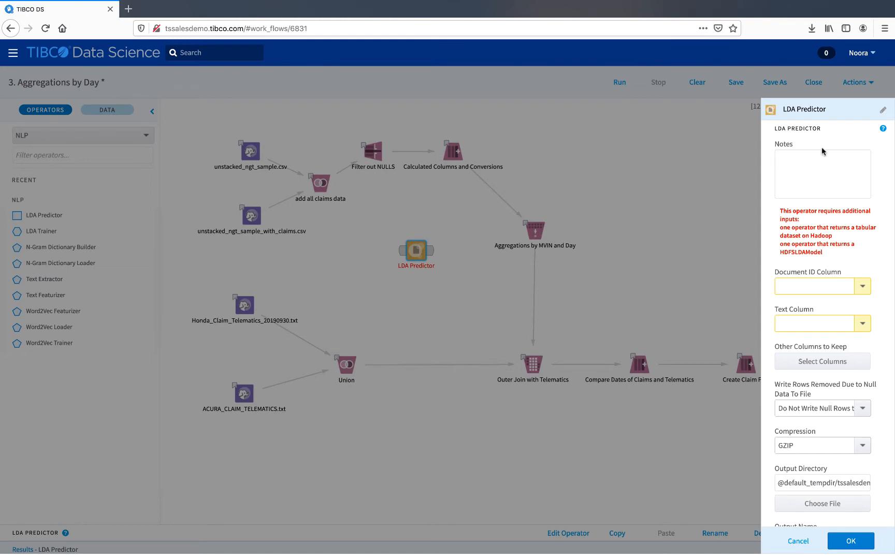
double_click(803, 108)
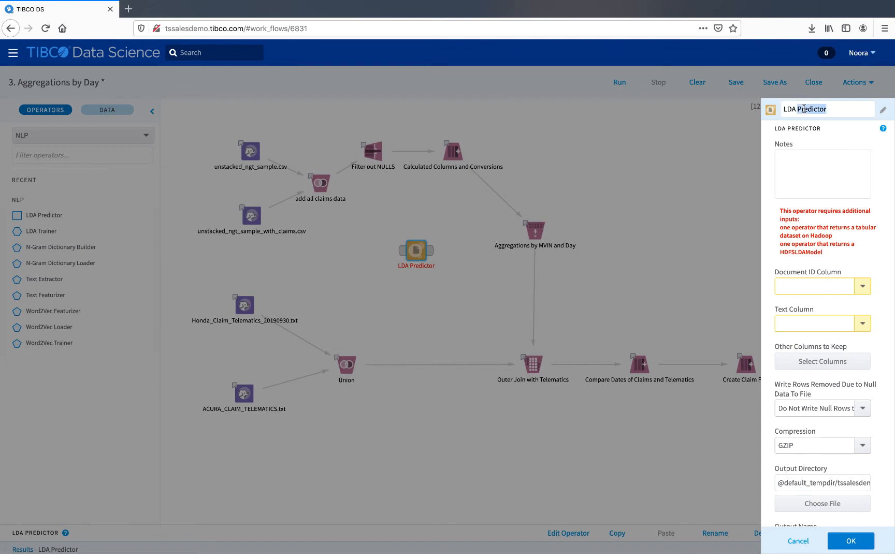
click(828, 110)
click(877, 148)
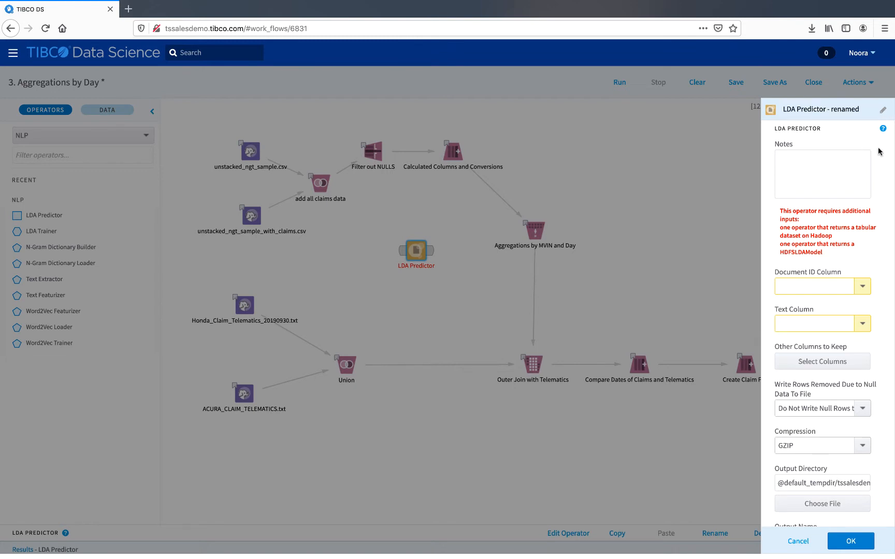
click(882, 112)
click(796, 541)
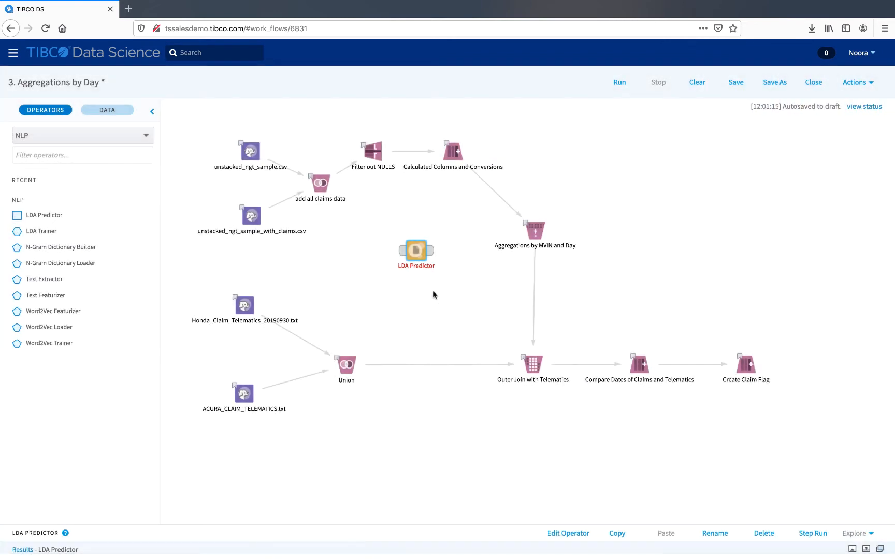
Rename the LDA Predictor operator on the canvas to LDA Predictor - renamed by editing its label.
click(417, 266)
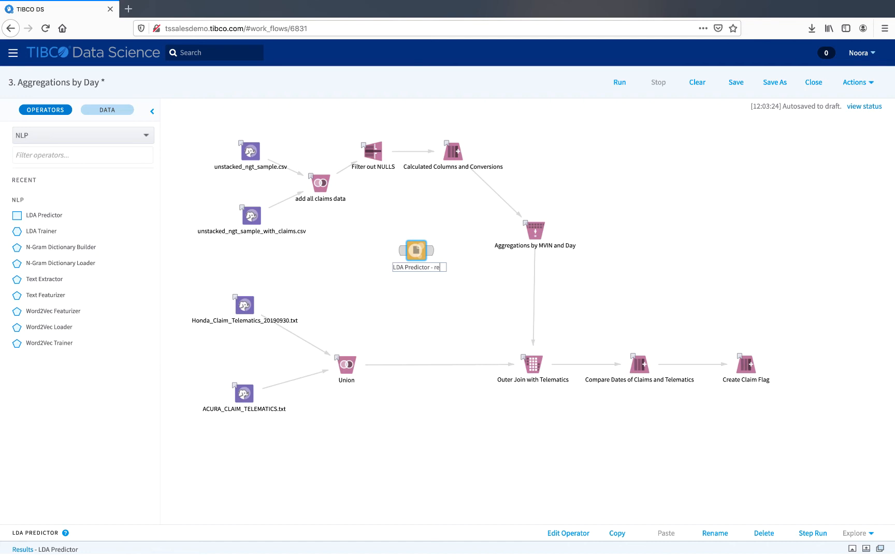
text(- renamed)
key(Return)
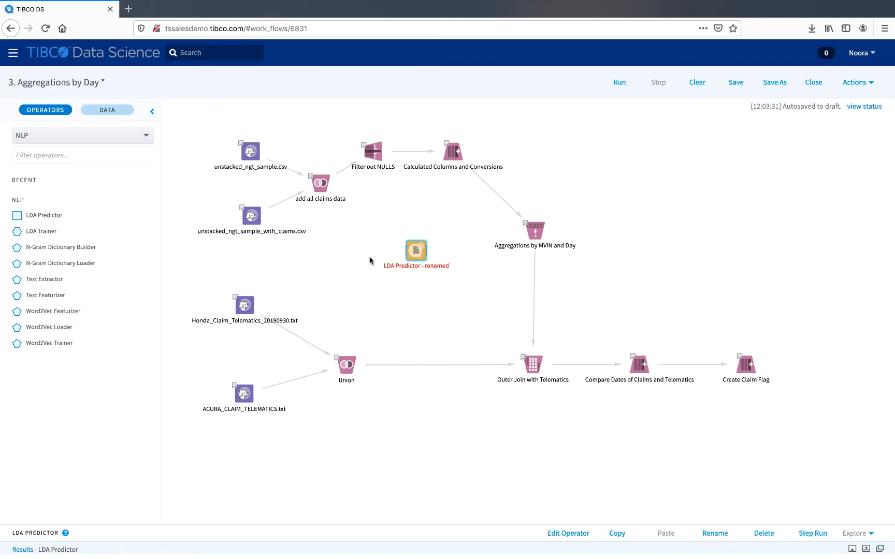
Add two more LDA Predictor operators to the canvas below the renamed one.
drag(52, 215, 414, 299)
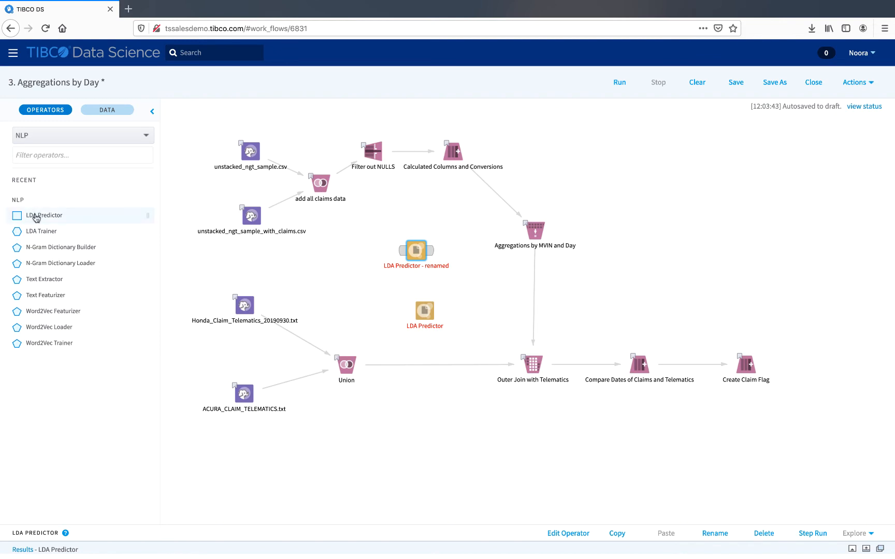
drag(34, 217, 359, 279)
Delete the LDA Predictor-1, LDA Predictor and renamed LDA Predictor operators from the canvas.
click(377, 296)
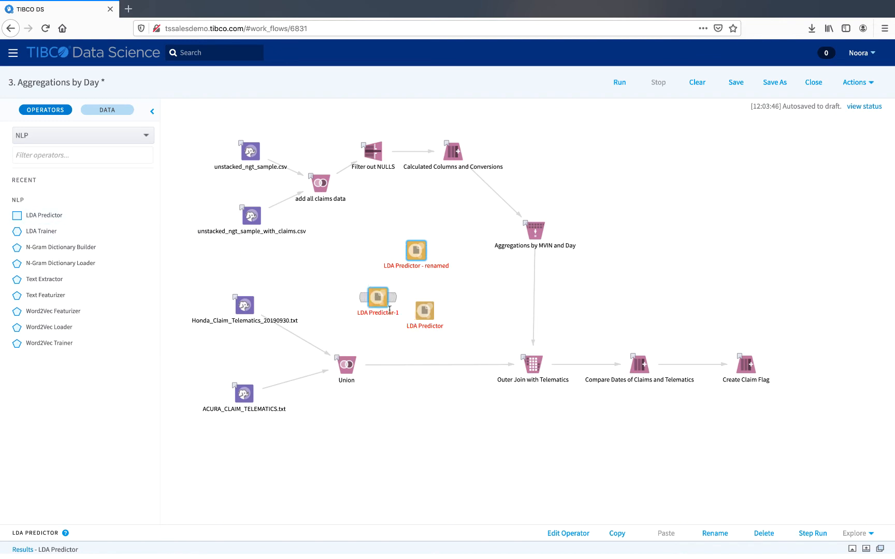
key(Delete)
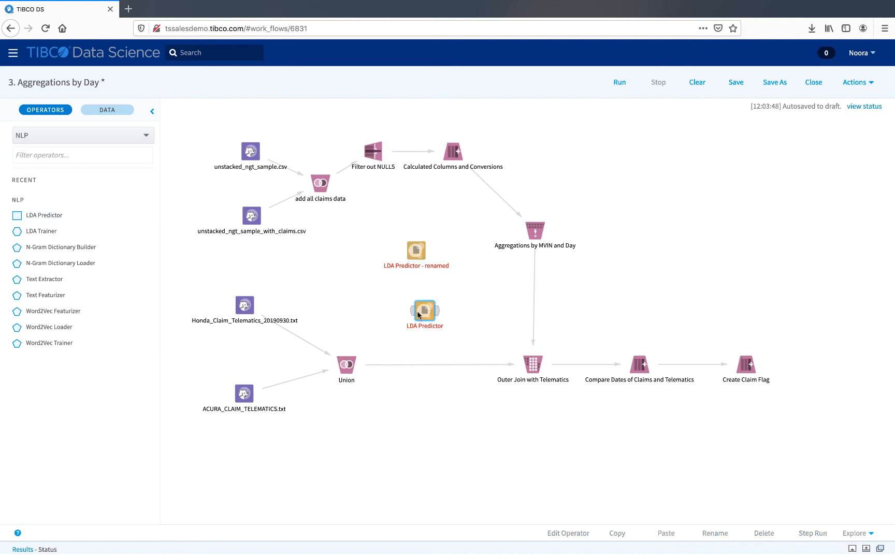
click(419, 310)
key(Delete)
Show the Create Claim Flag results pane, enlarge it, and scroll across the output columns.
click(744, 366)
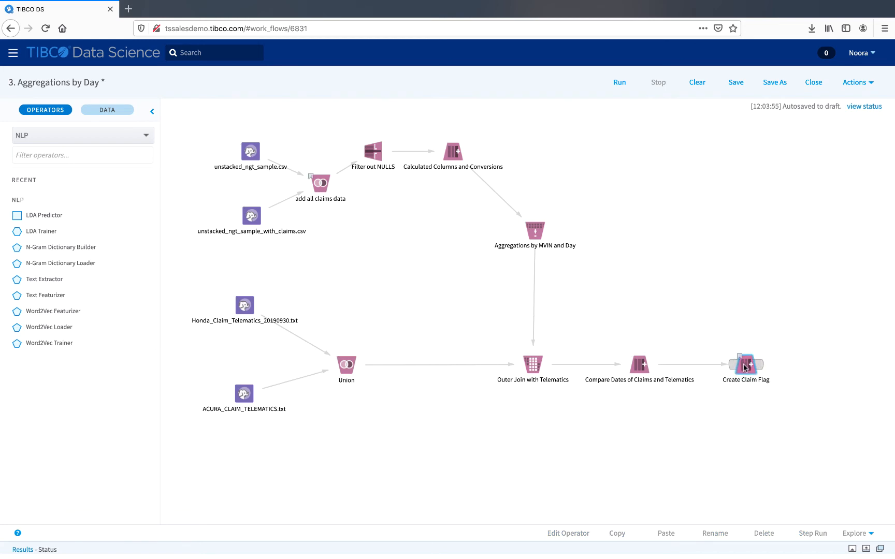
click(851, 549)
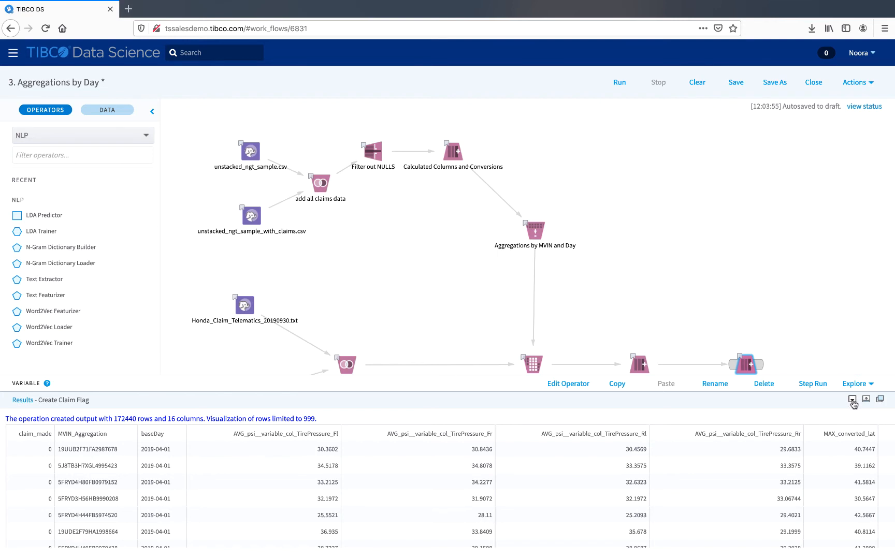
click(851, 400)
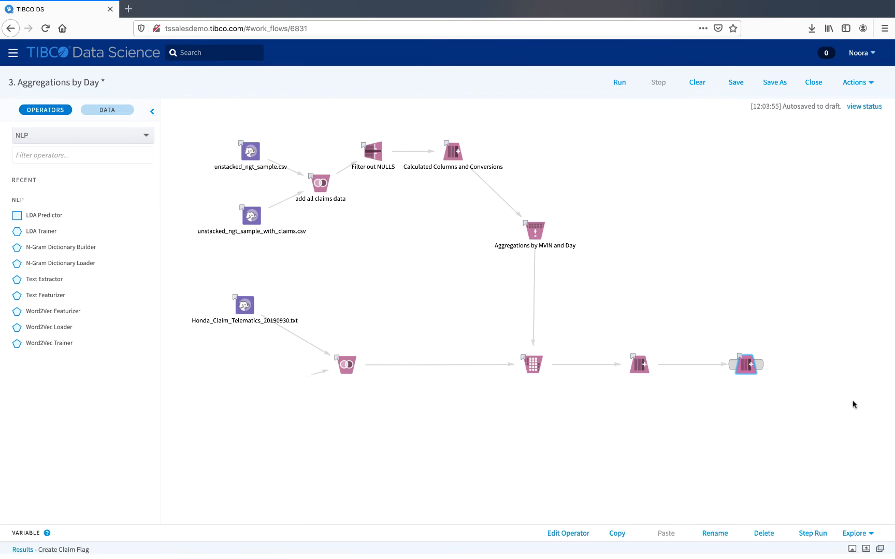
click(851, 549)
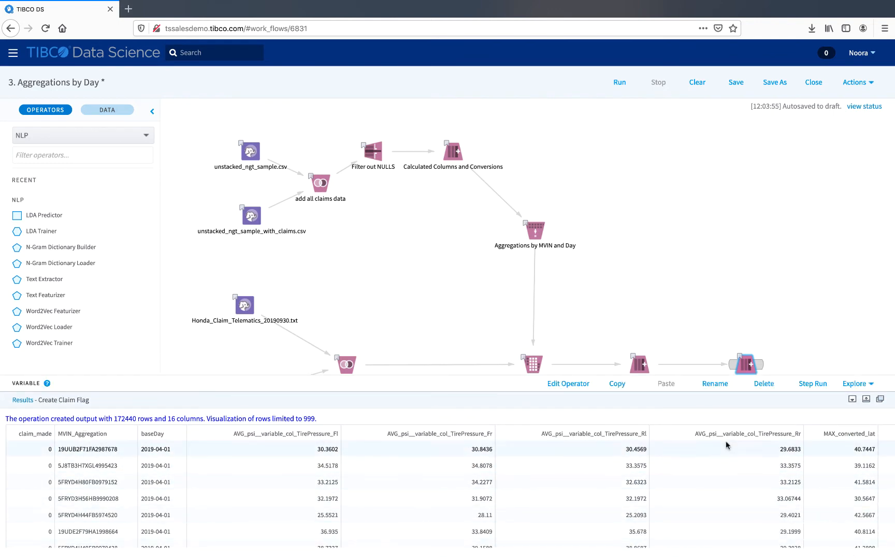
click(865, 399)
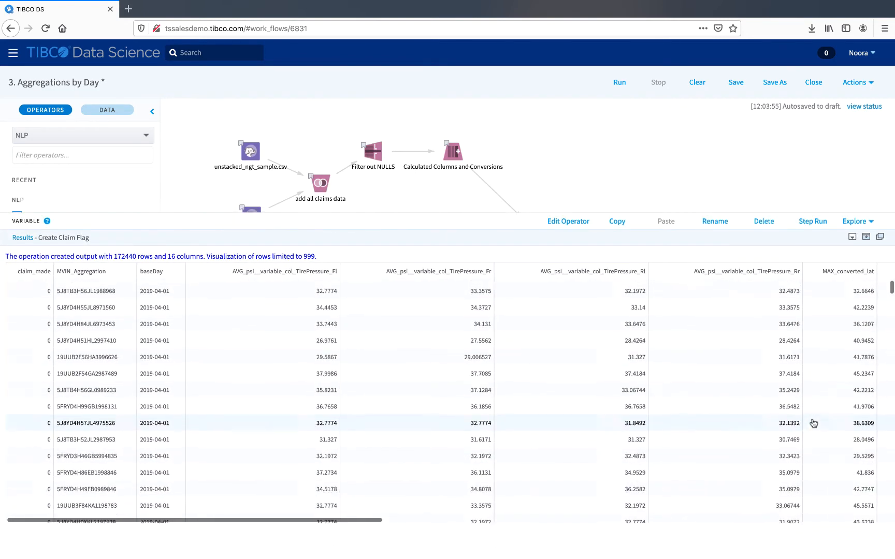
scroll(785, 421, right, 1)
Open the workflow results in a new tab, view the unstacked_ngt_sample.csv output, and return to the workflow tab.
click(880, 237)
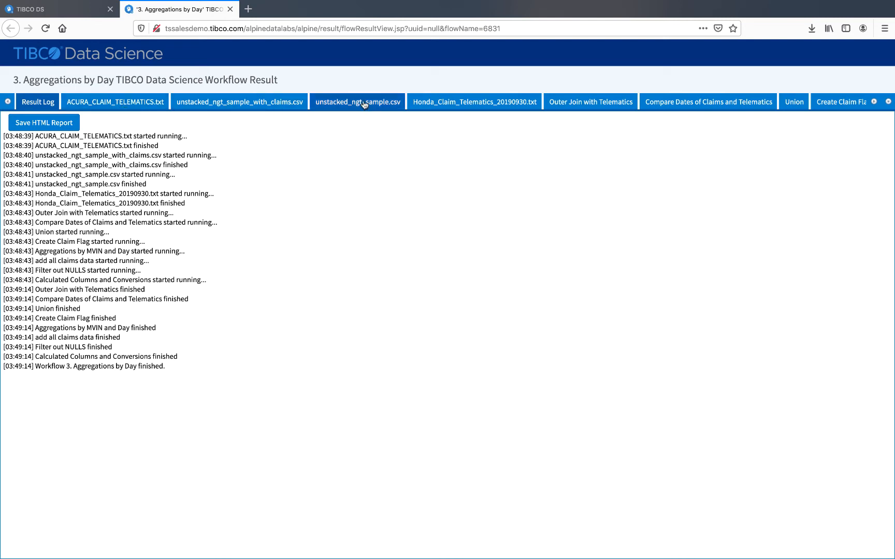
click(247, 104)
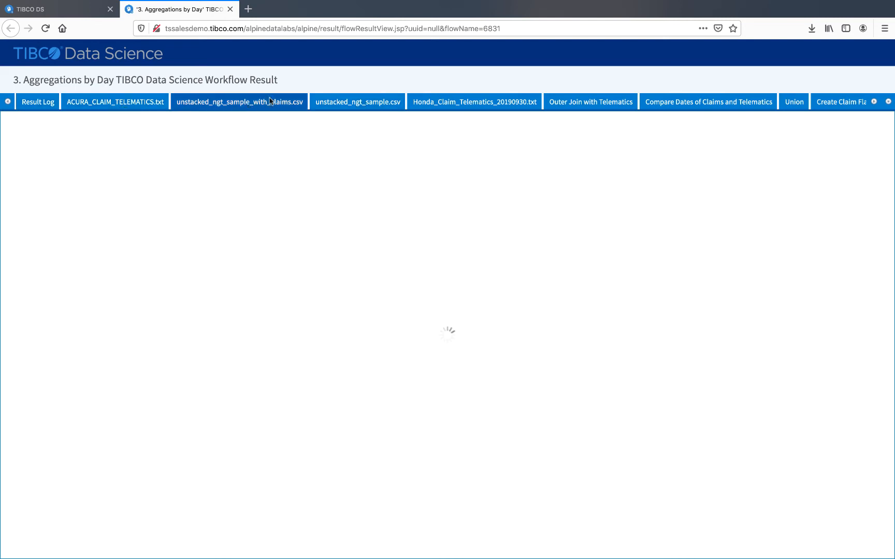
click(352, 106)
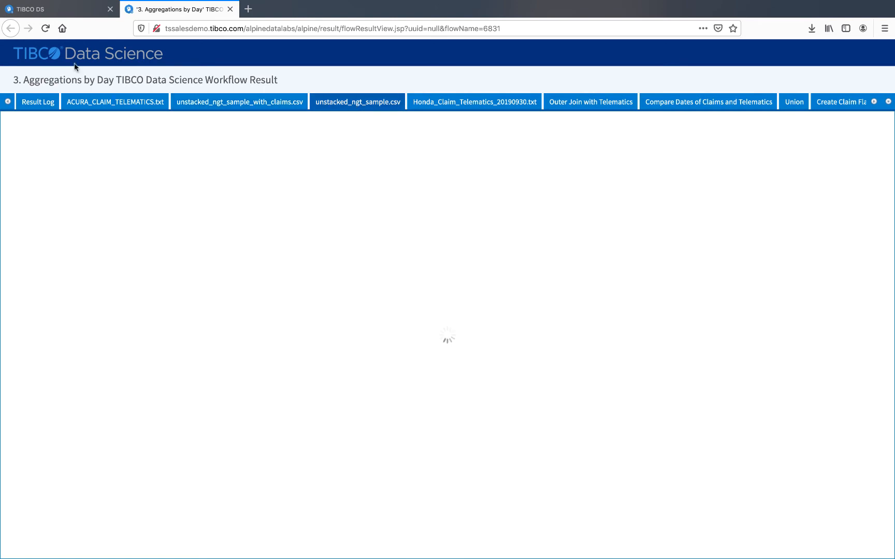
click(74, 12)
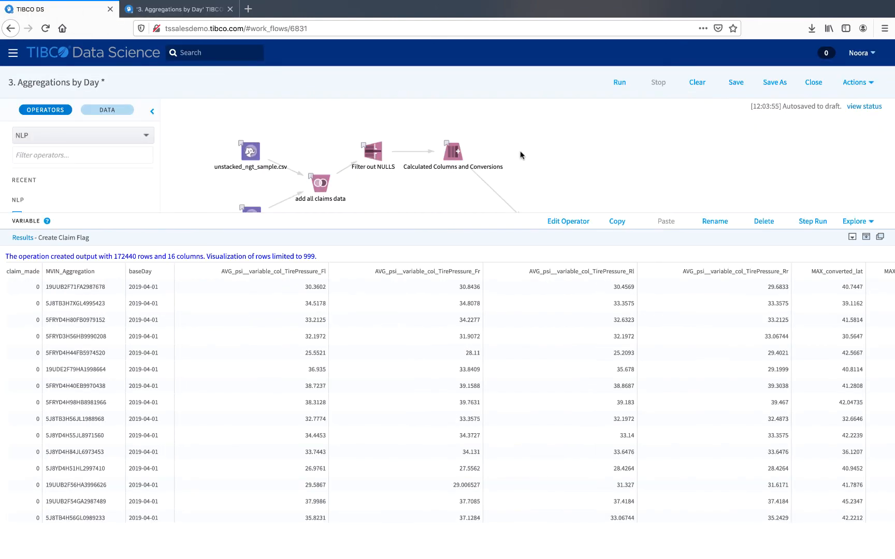
Hide the results pane and turn on the canvas grid display.
click(851, 236)
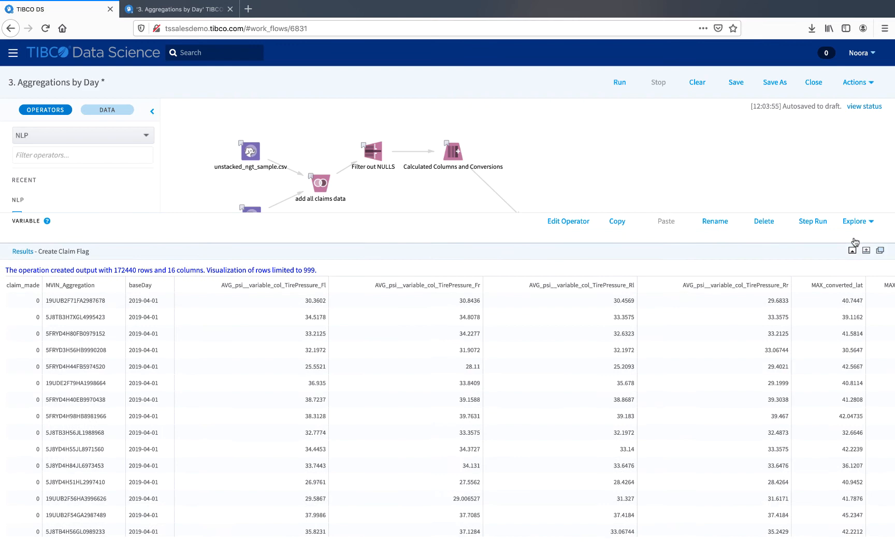
right_click(692, 264)
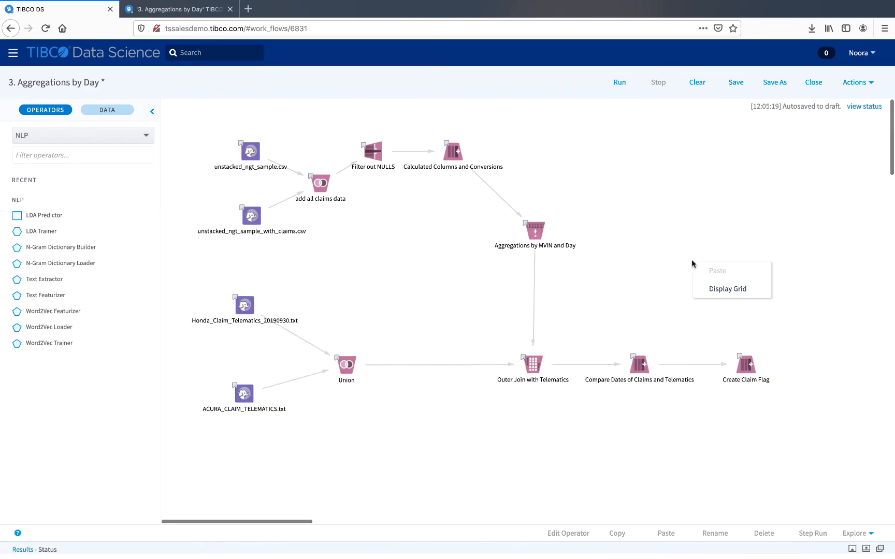
click(705, 288)
Move the Compare Dates of Claims and Telematics and Create Claim Flag operators up on the canvas.
drag(643, 364, 645, 309)
click(735, 364)
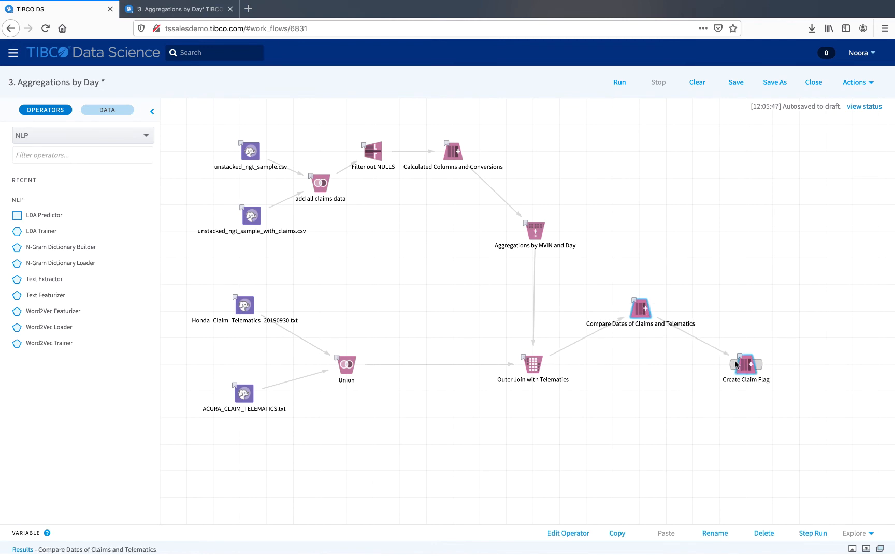
drag(735, 363, 746, 309)
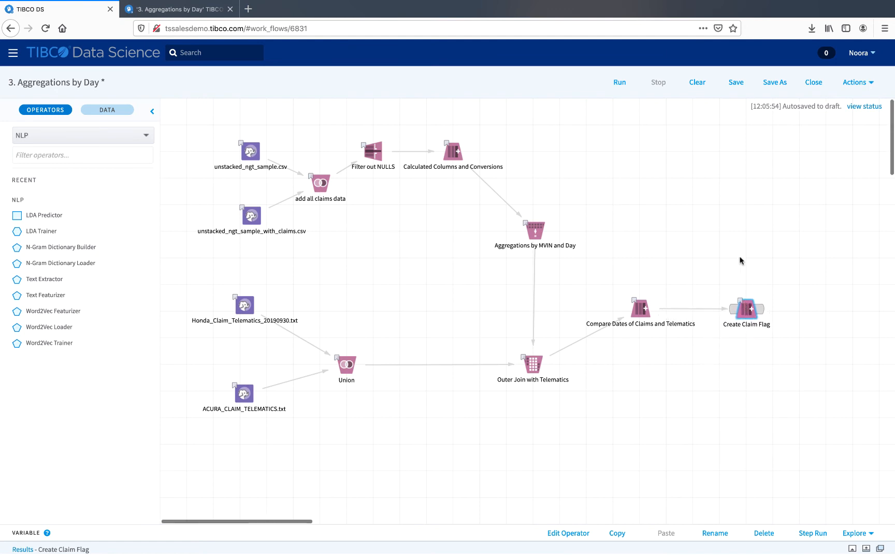
Align the workflow operators to the canvas grid.
right_click(740, 257)
click(759, 286)
click(708, 270)
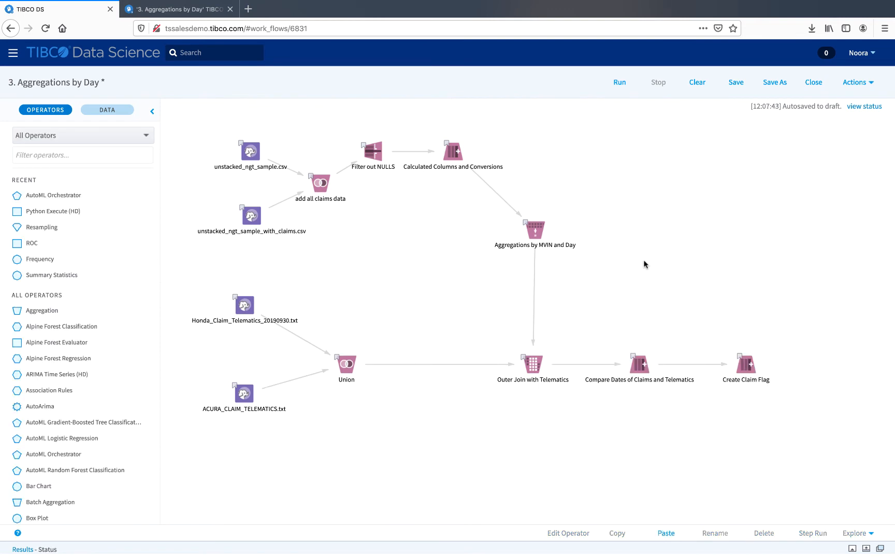
Copy the Compare Dates of Claims and Telematics operator and paste a duplicate onto the canvas.
click(635, 366)
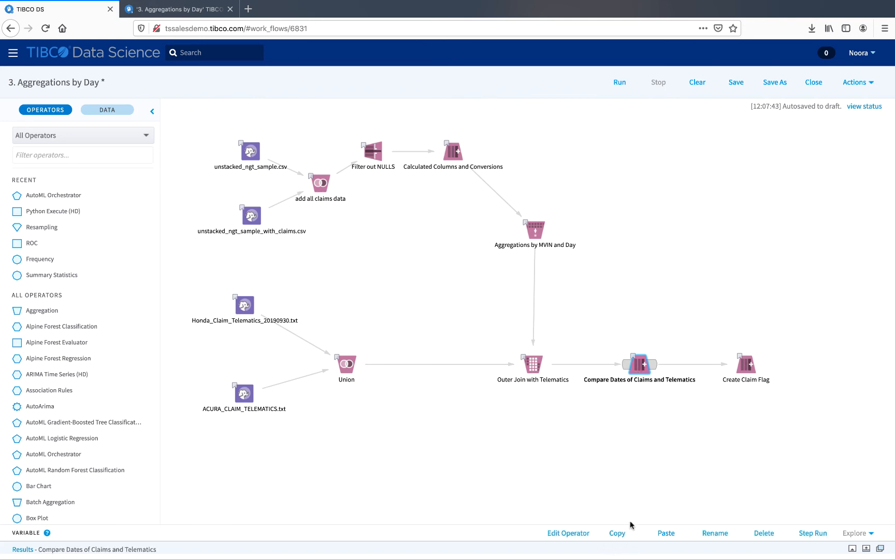
right_click(636, 369)
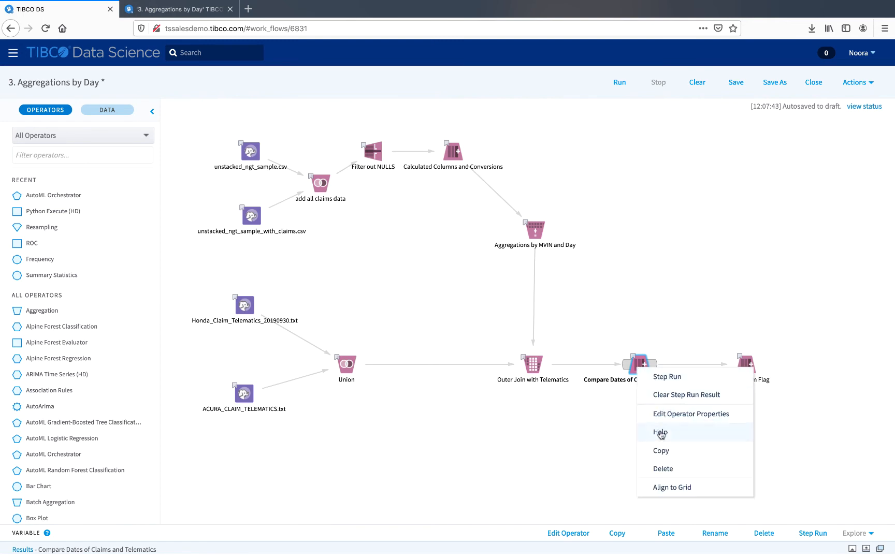
click(659, 452)
click(639, 368)
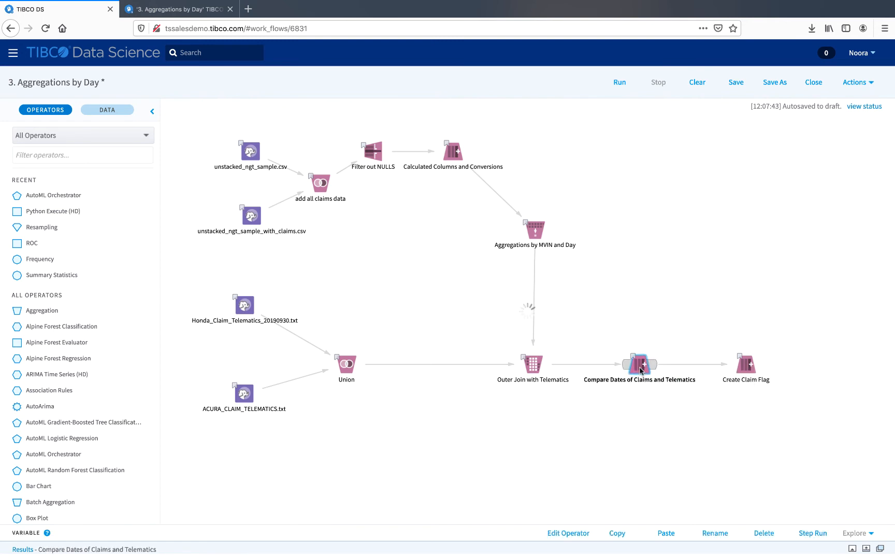
key(ctrl+v)
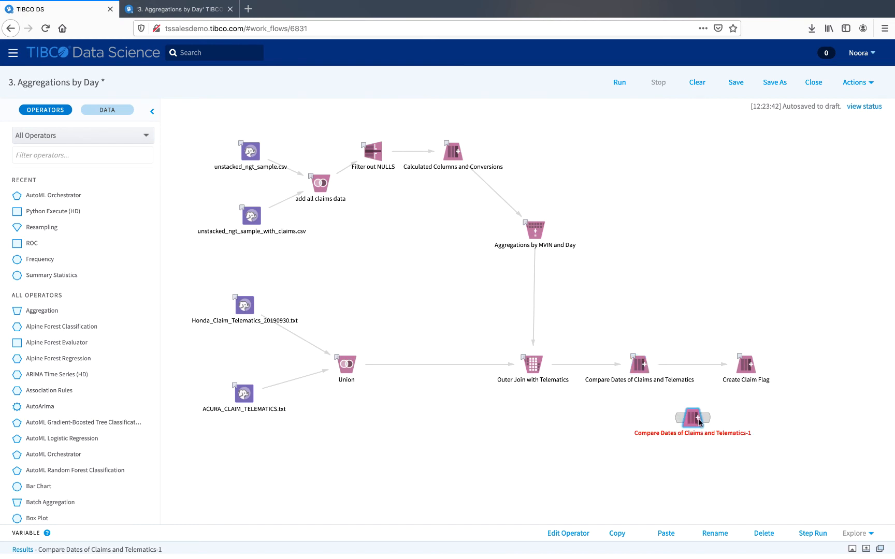
Select the Filter out NULLS, Calculated Columns and Conversions and Aggregations by MVIN and Day operators, paste copies, then delete those copies.
click(709, 306)
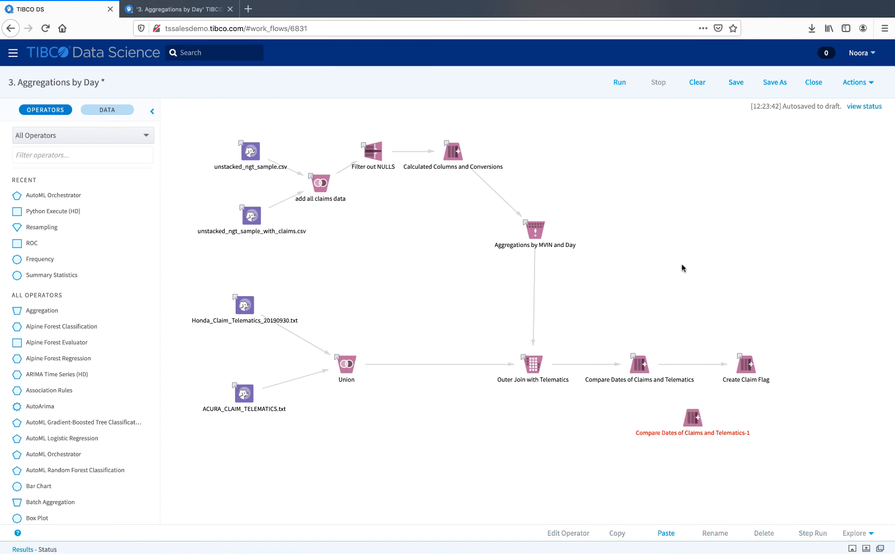
drag(682, 265, 341, 115)
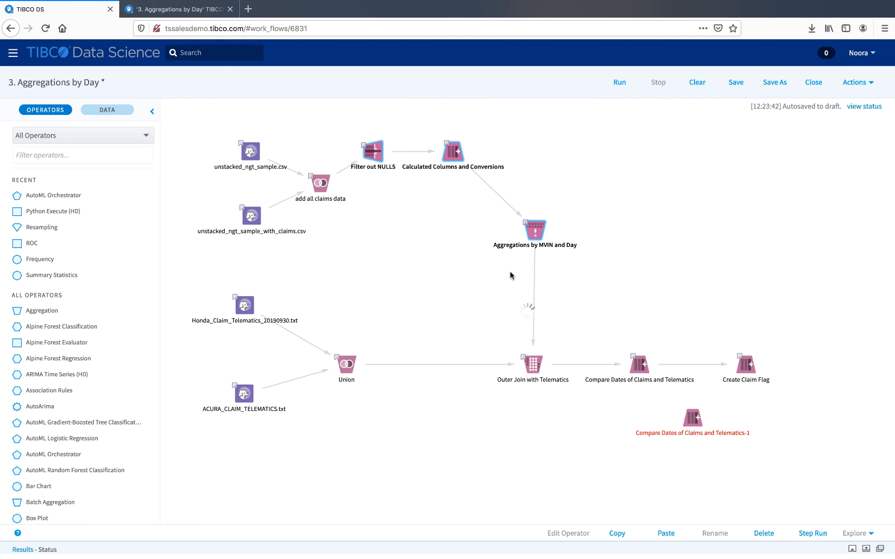
key(ctrl+v)
drag(646, 186, 692, 175)
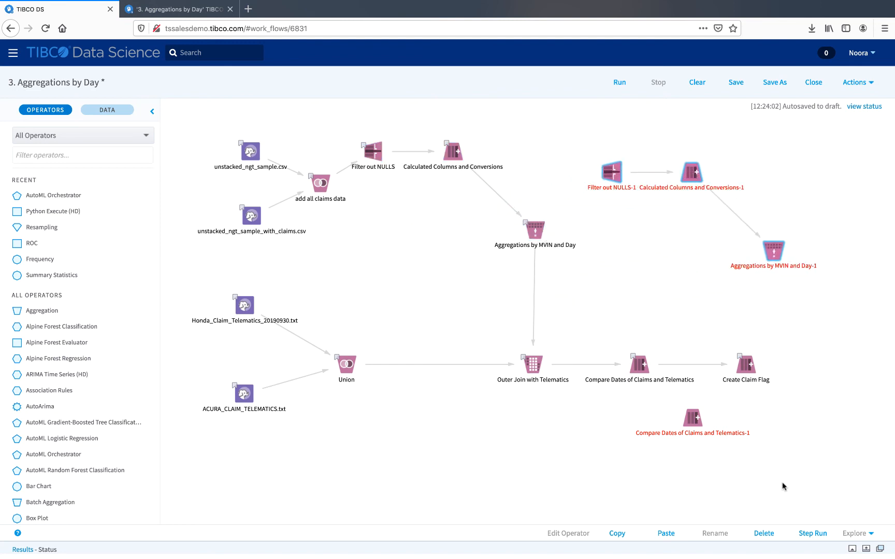
click(763, 533)
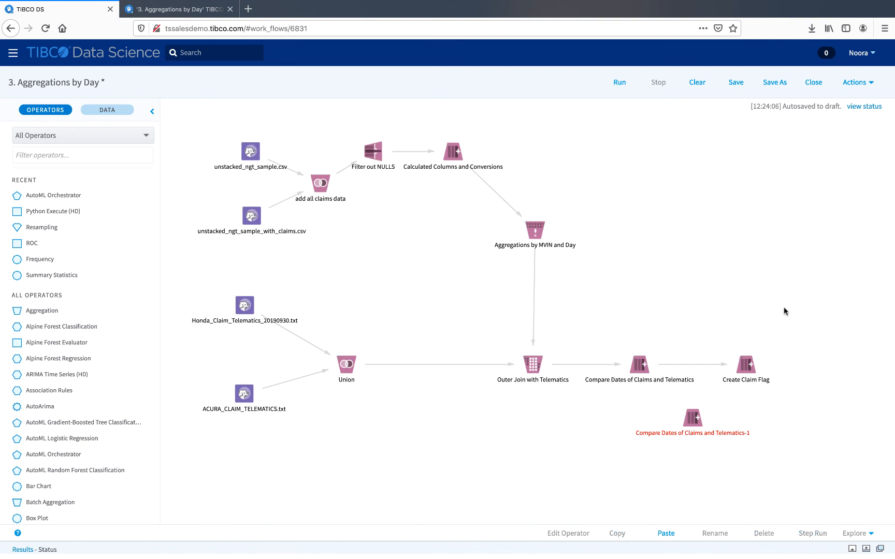
Delete the pasted Compare Dates of Claims and Telematics-1 operator.
click(693, 417)
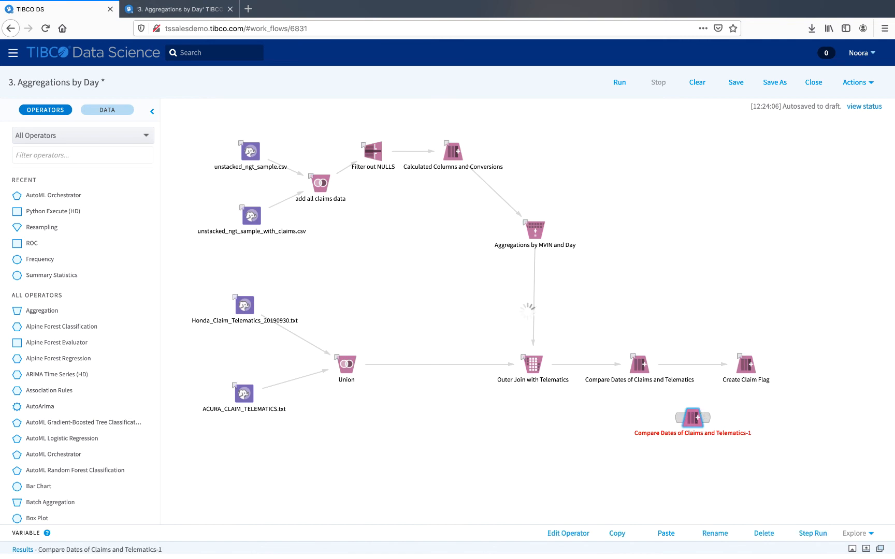
key(Delete)
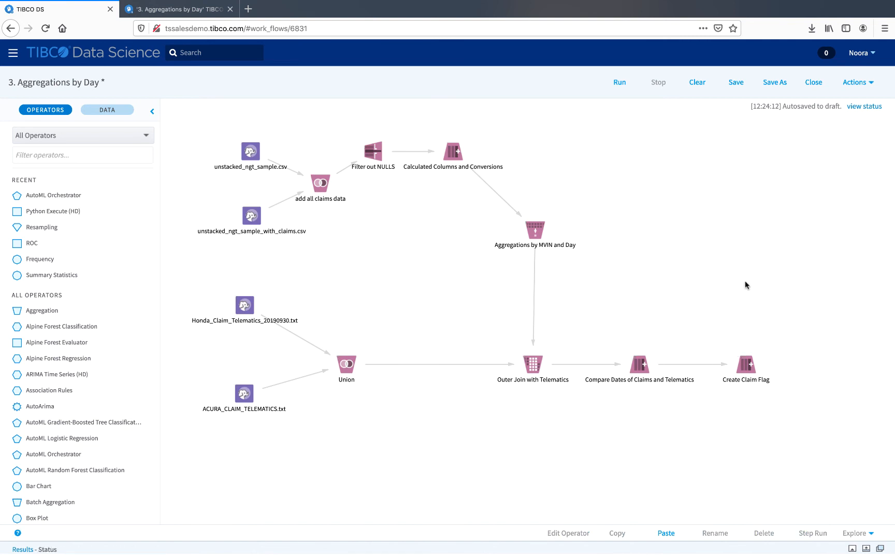
Save the workflow with the comment "creating video".
scroll(744, 285, right, 1)
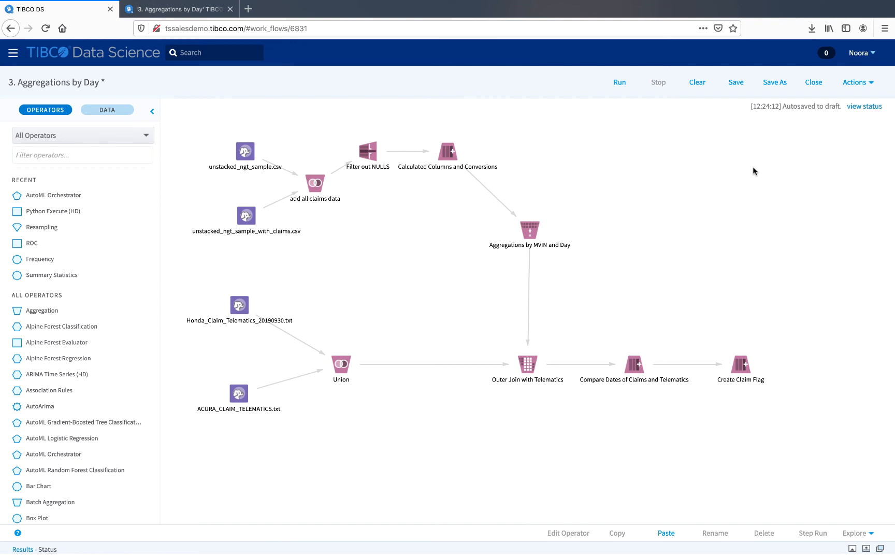
click(735, 83)
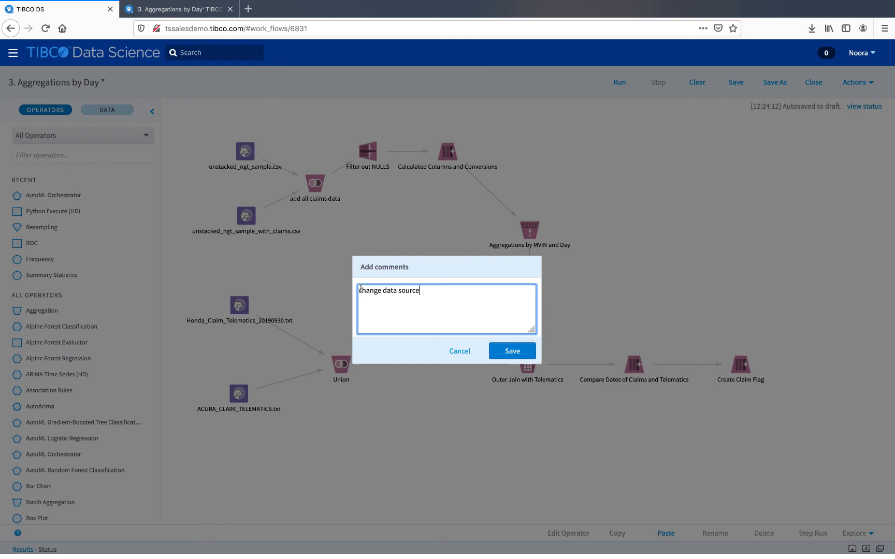
drag(431, 289, 357, 287)
text(created)
key(BackSpace)
key(BackSpace)
text(ing video)
click(504, 352)
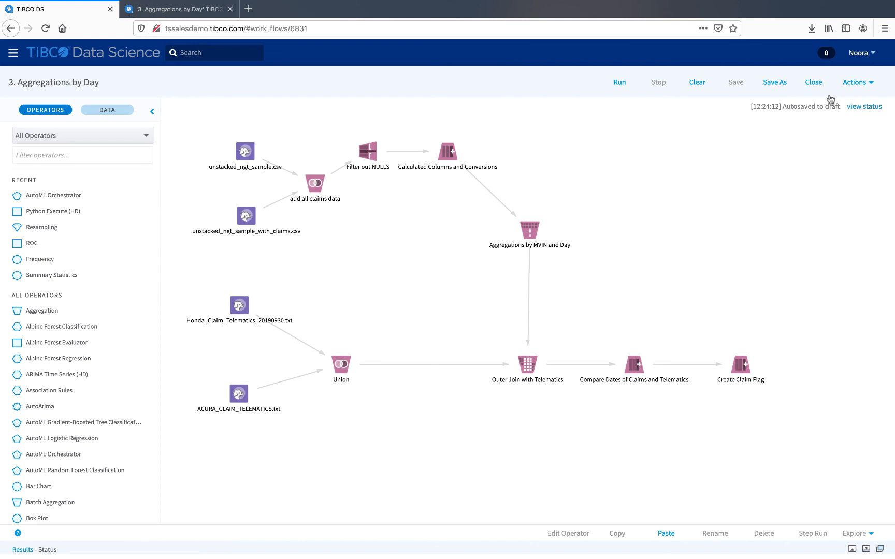
Open the workflow's flow history to review its saved versions, then close it.
click(855, 87)
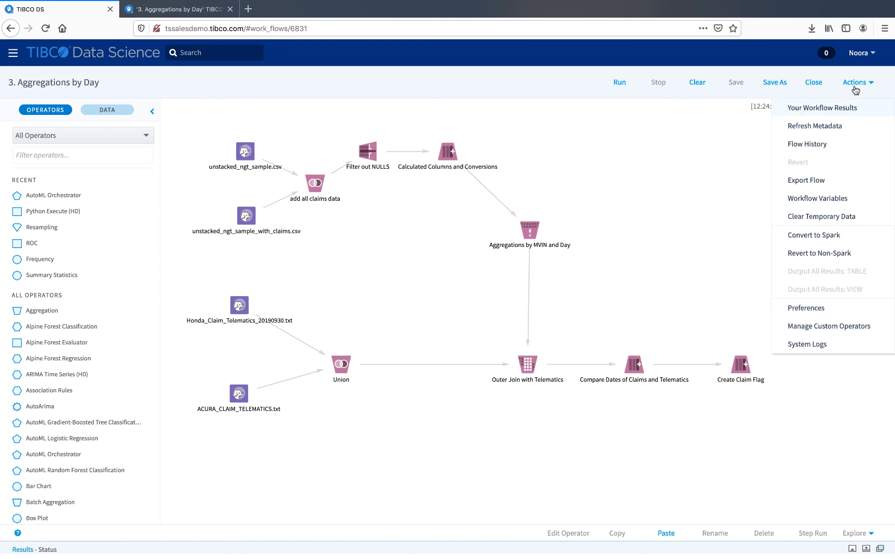
click(820, 143)
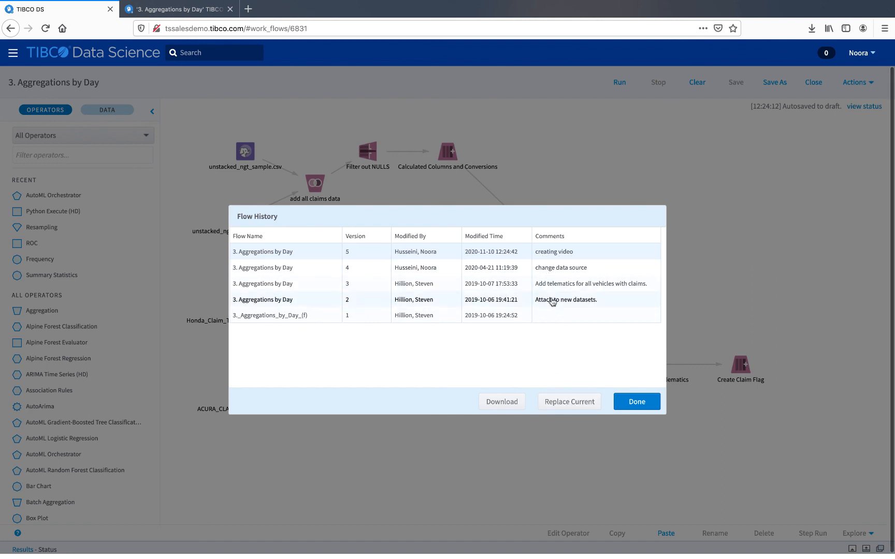
click(632, 405)
Start exporting the workflow as an .afm file and cancel the download.
click(854, 82)
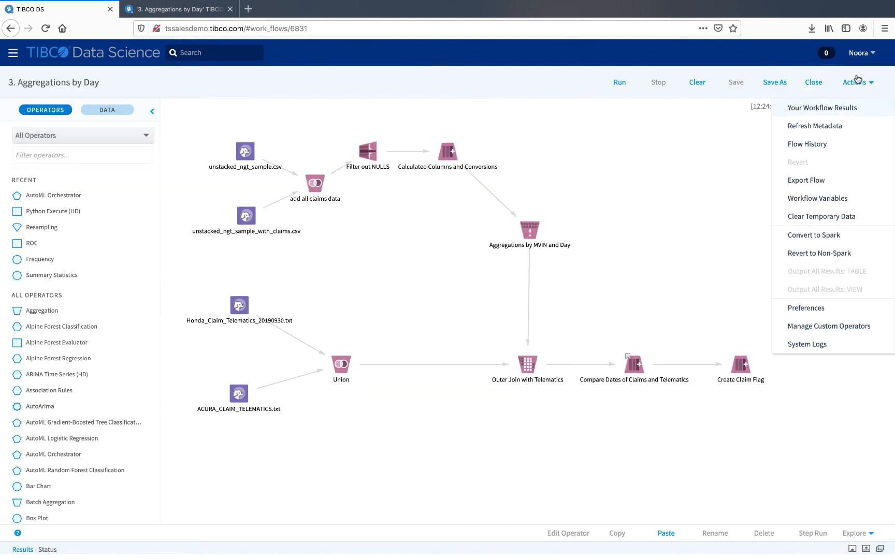
click(817, 180)
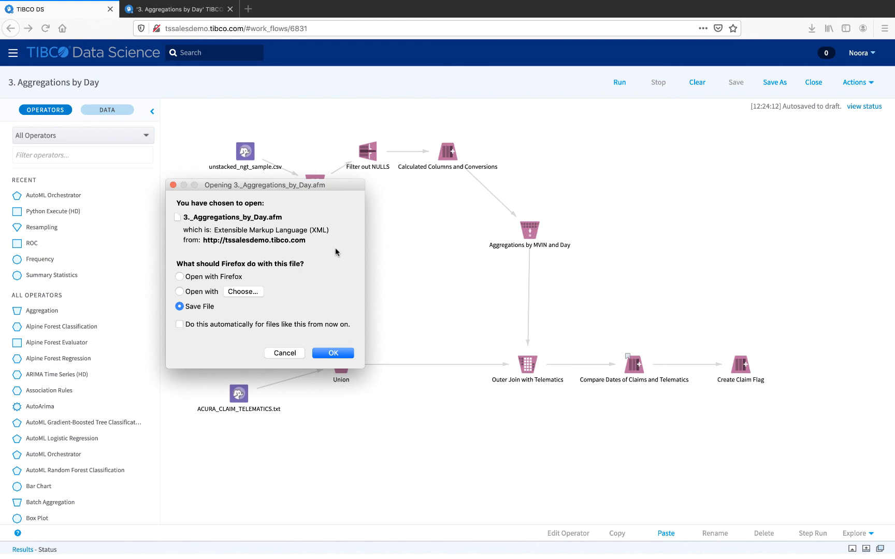
click(290, 356)
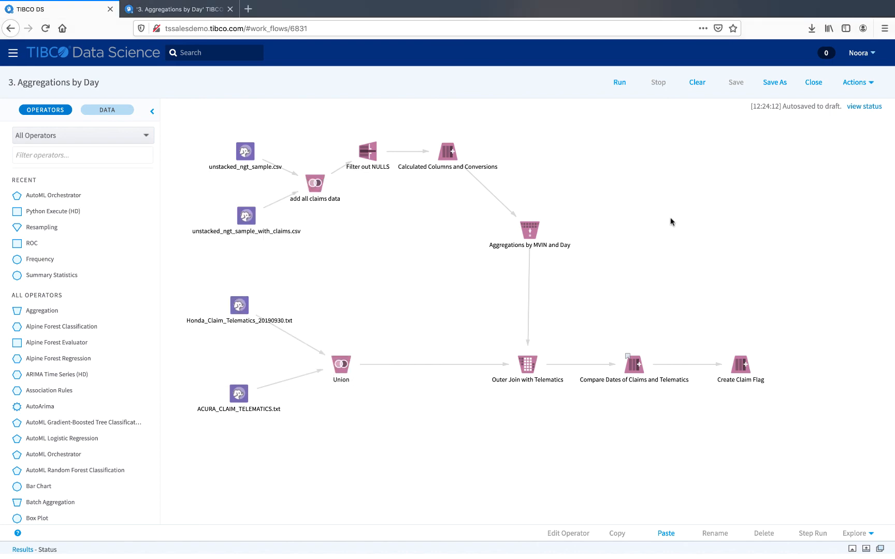